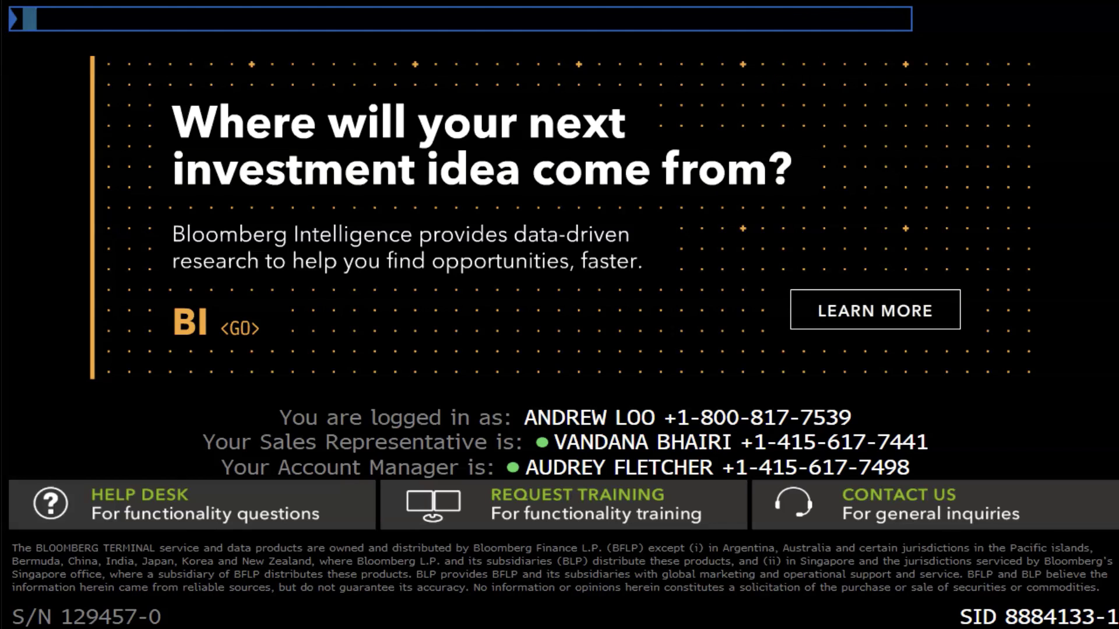
Open the Bank of England portal page with the BOE function
{"action": "type", "text": "BOE"}
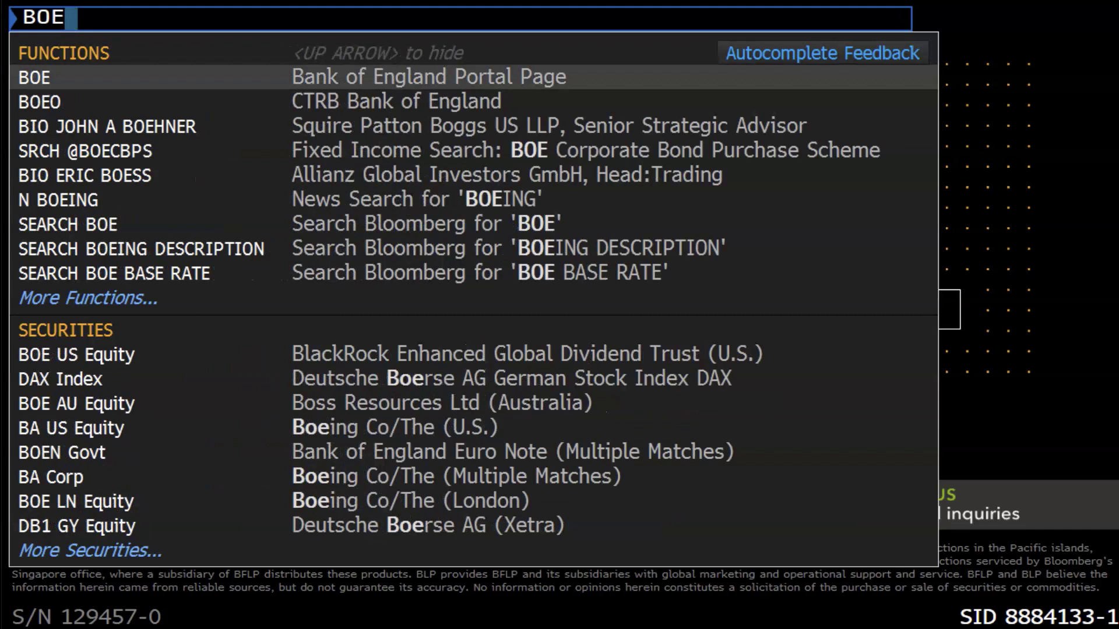
{"action": "key", "text": "Return"}
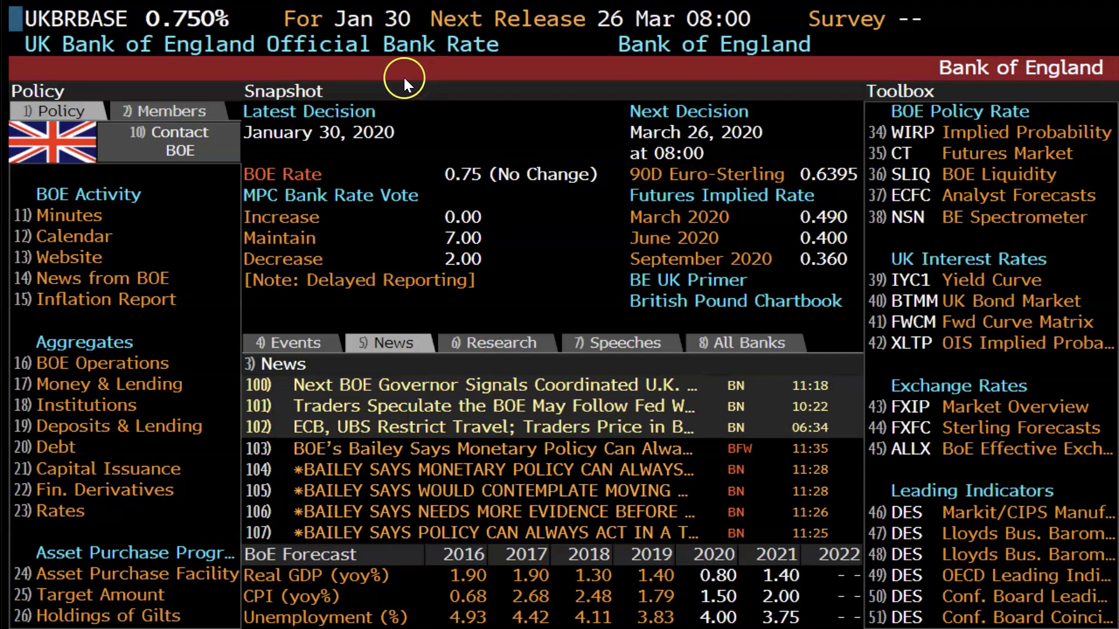
Examine the policy snapshot's official bank rate, the MPC vote split, the 90-day Euro-Sterling rate and the next decision date and time
{"action": "left_click", "coordinate": [275, 153]}
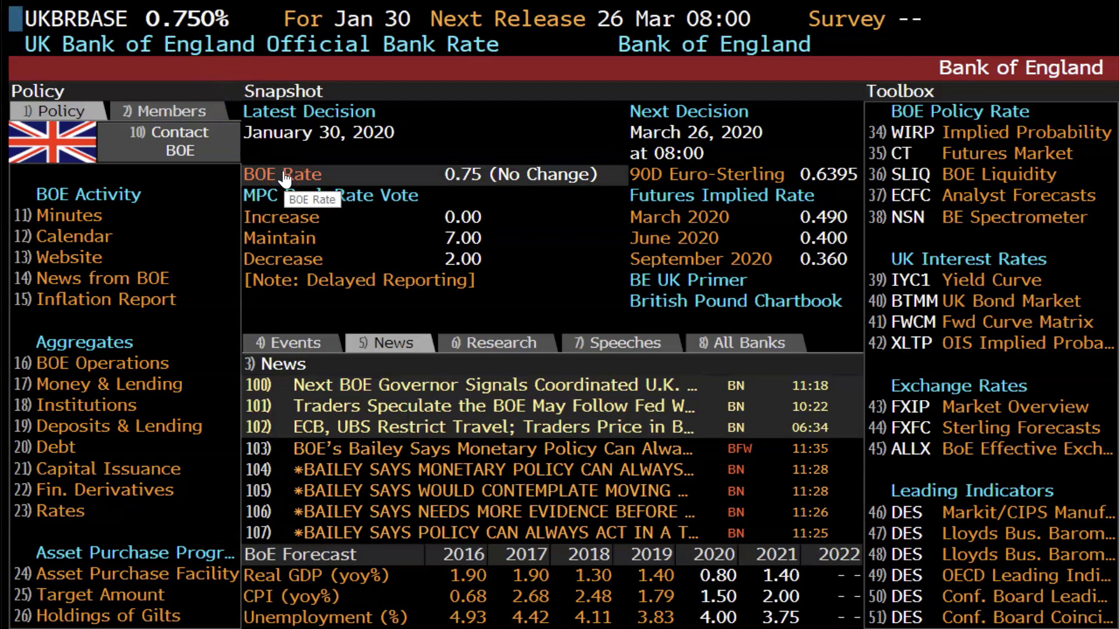
{"action": "left_click", "coordinate": [543, 240]}
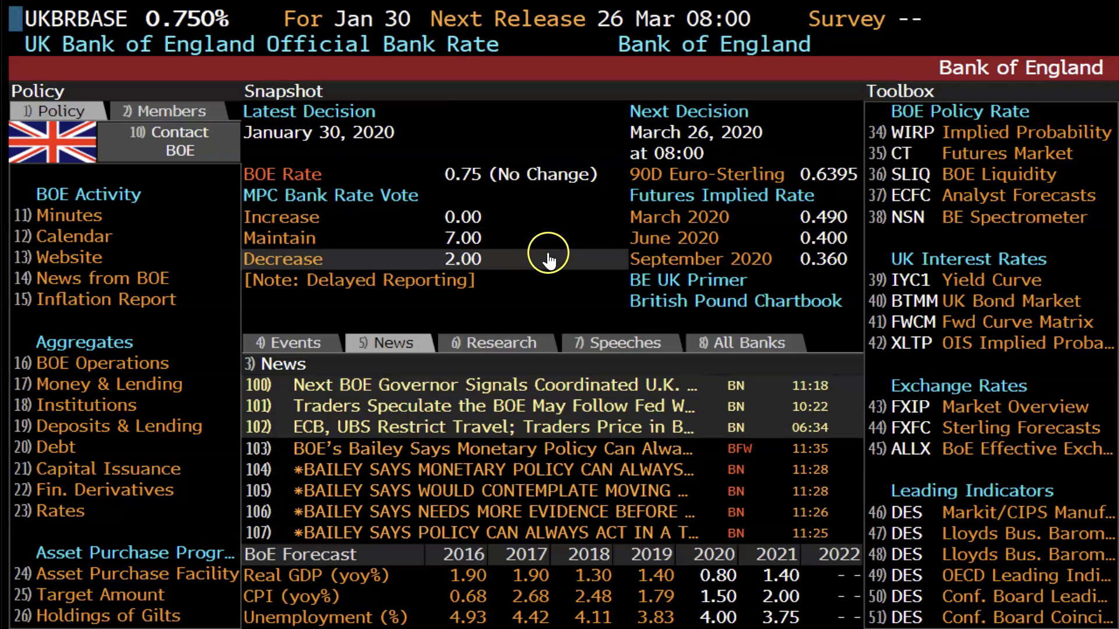
{"action": "left_click", "coordinate": [546, 218]}
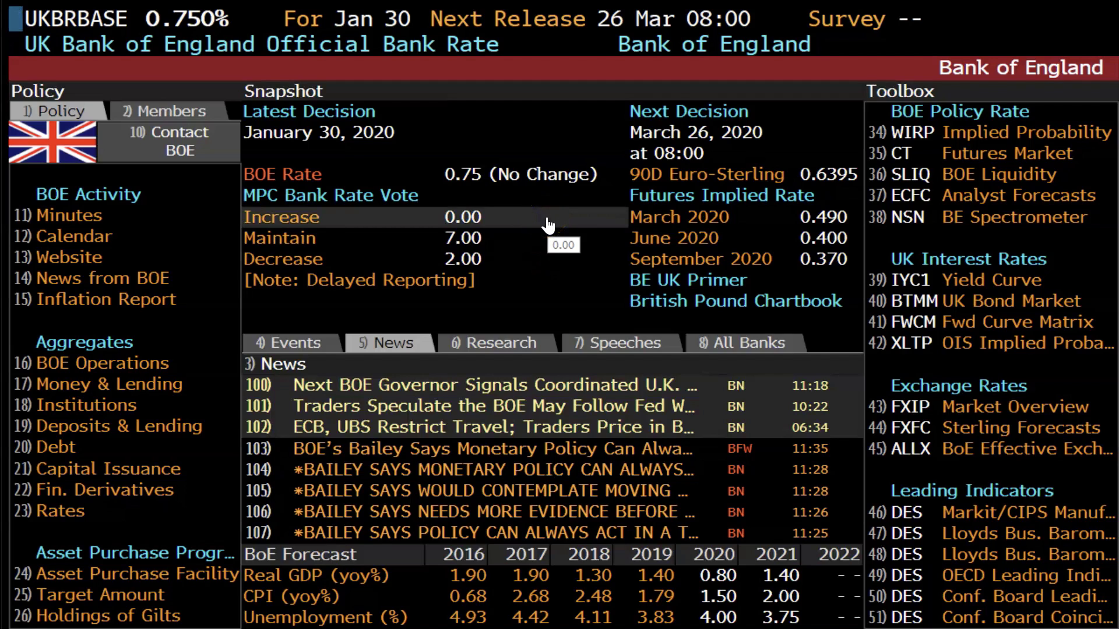
{"action": "left_click", "coordinate": [556, 249]}
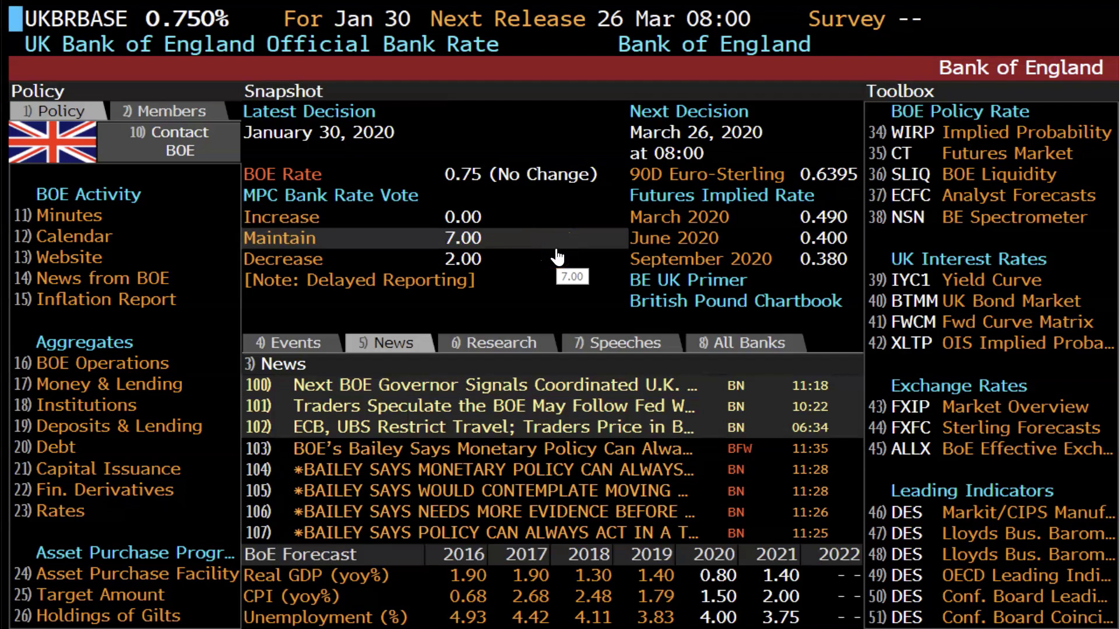
{"action": "left_click", "coordinate": [558, 266]}
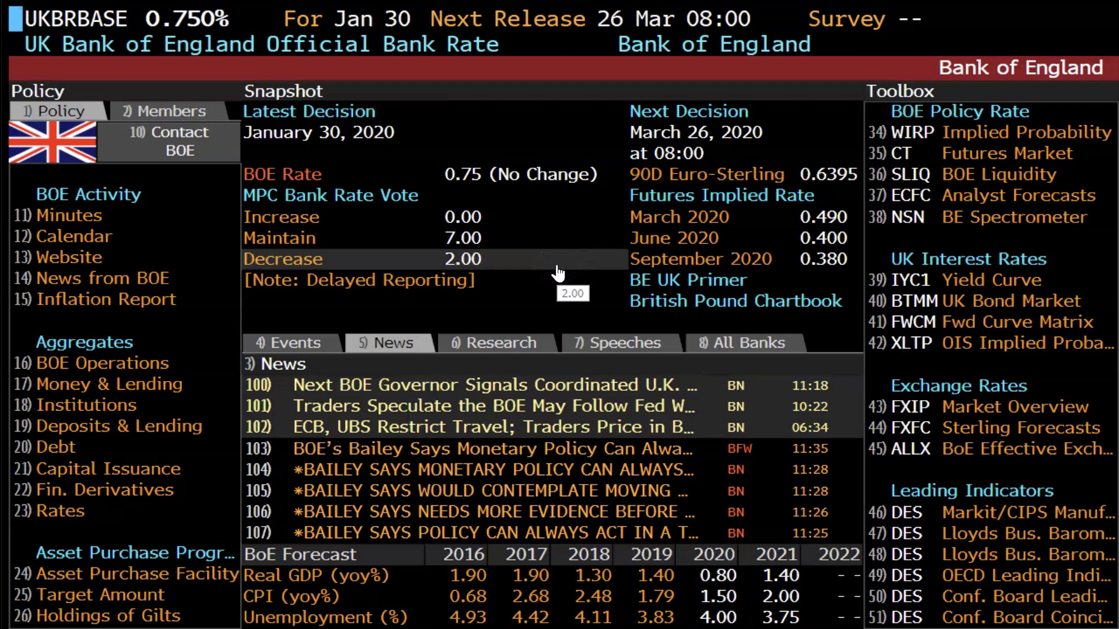
{"action": "left_click", "coordinate": [711, 175]}
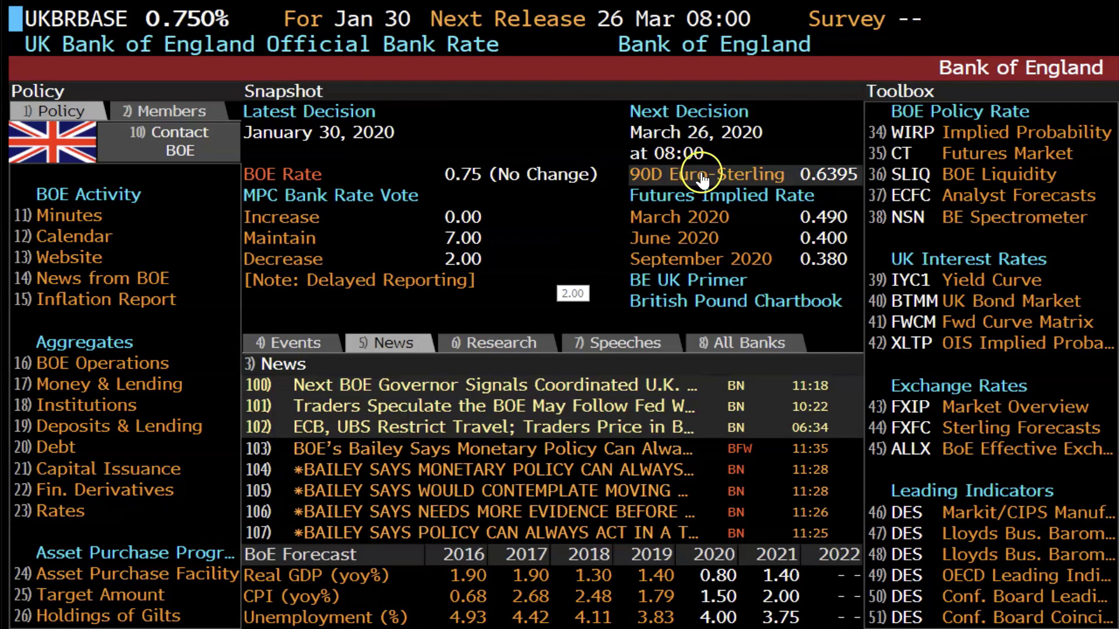
{"action": "left_click", "coordinate": [725, 143]}
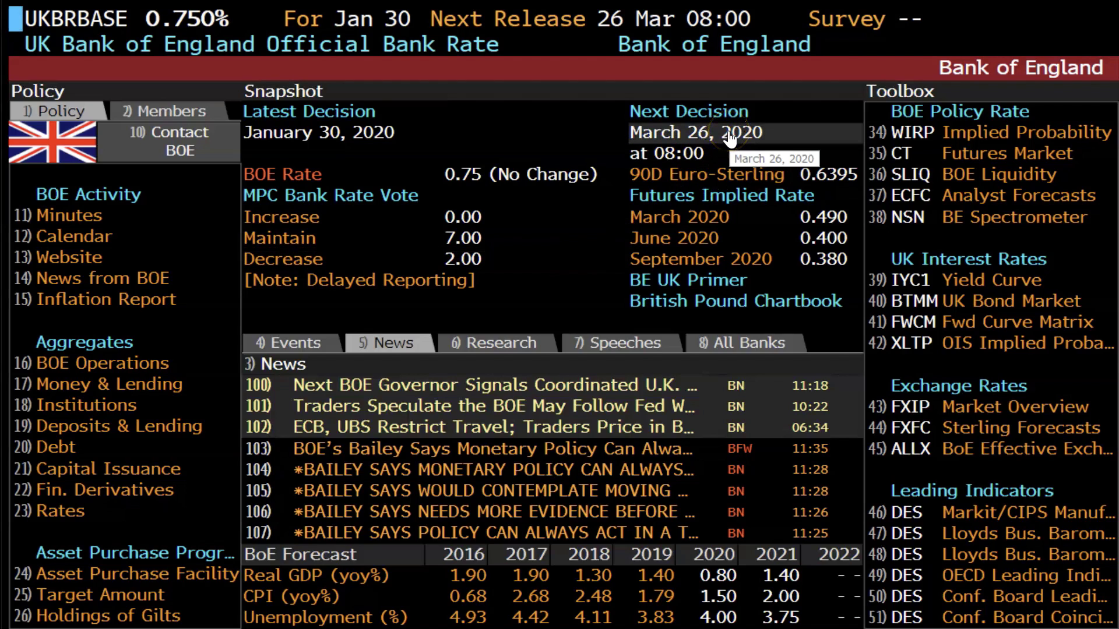
{"action": "left_click", "coordinate": [726, 155]}
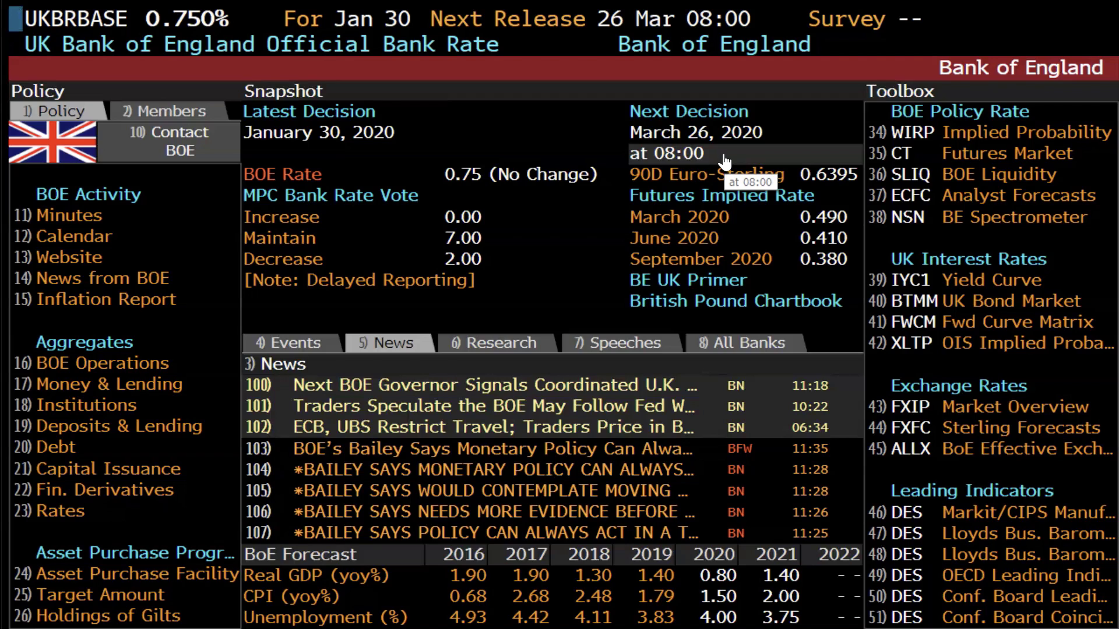
View the Bank of England's monetary policy summary and minutes page, and return to the portal
{"action": "left_click", "coordinate": [116, 216]}
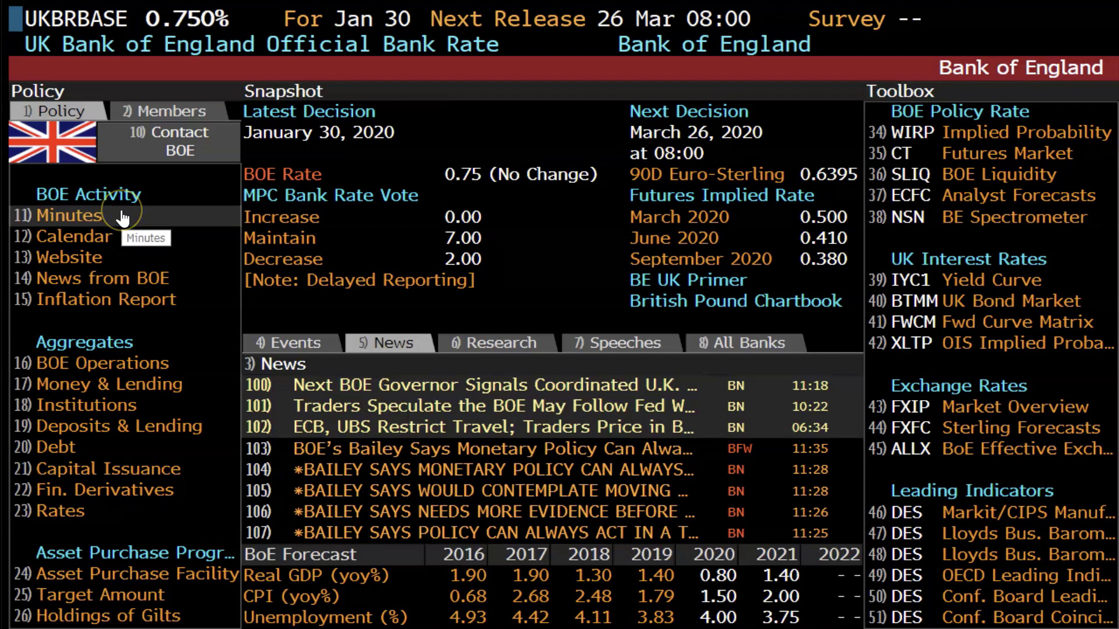
{"action": "left_click", "coordinate": [109, 210]}
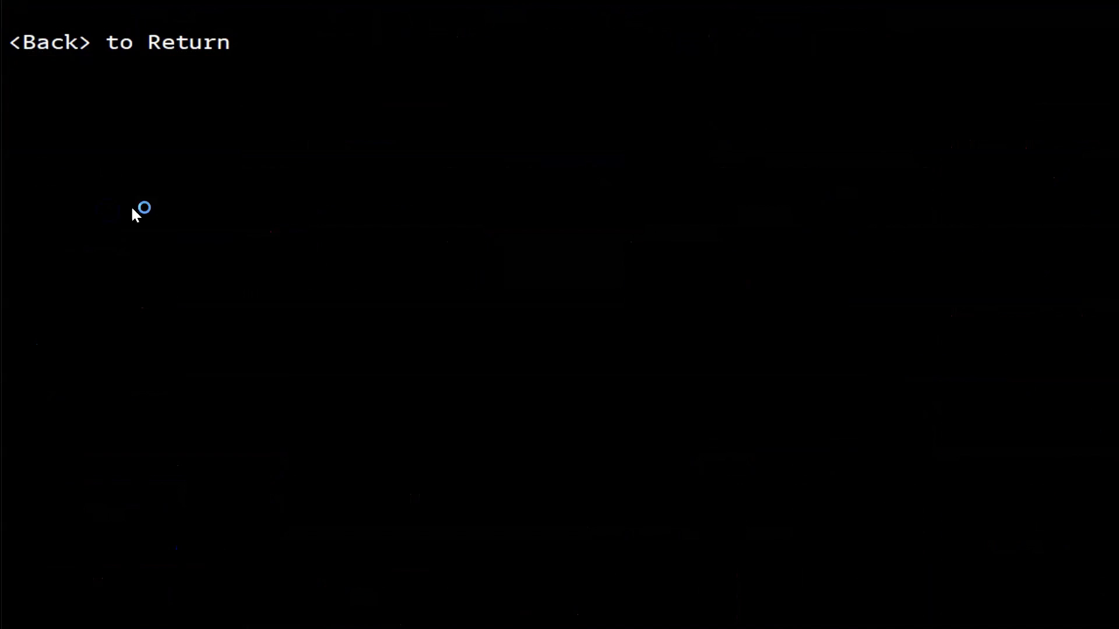
{"action": "left_click", "coordinate": [225, 204]}
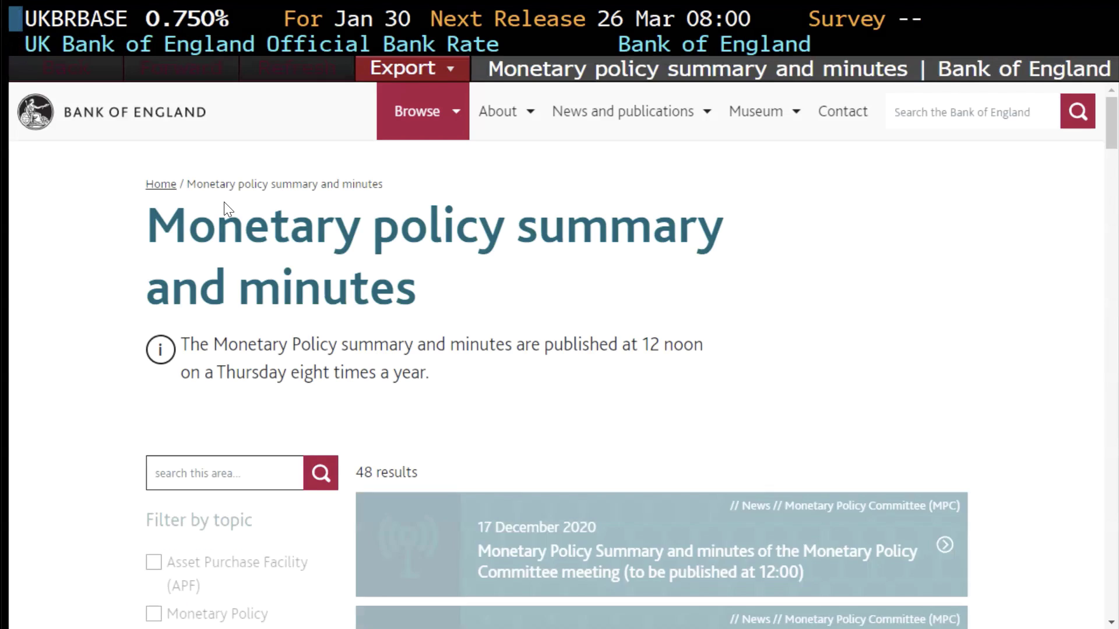
{"action": "left_click", "coordinate": [287, 73]}
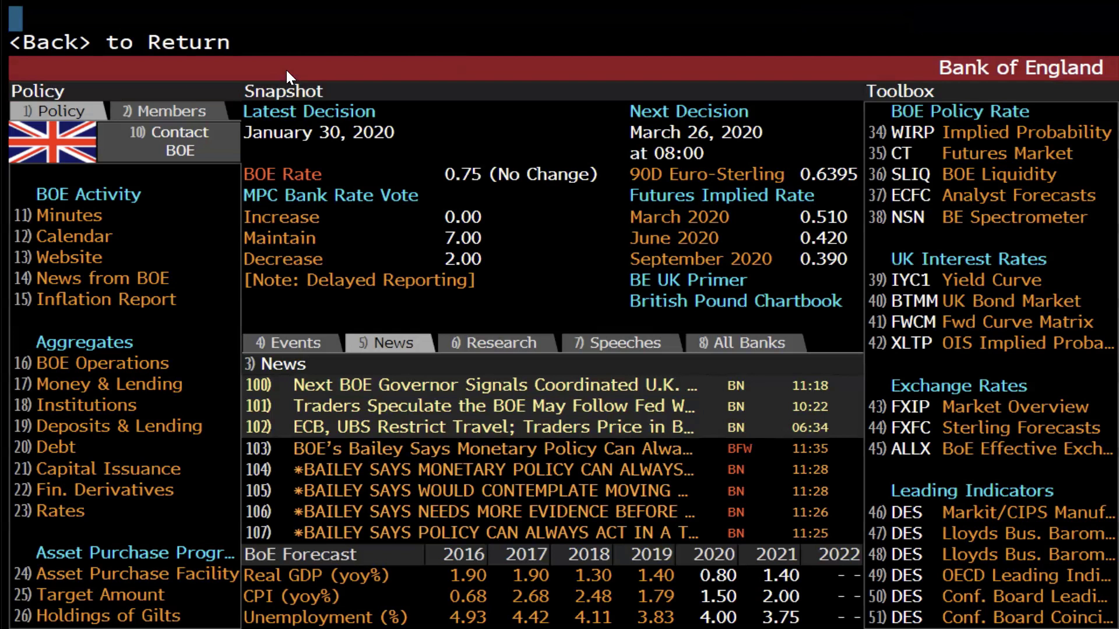
Open the BOE activity calendar, switch the bank rate release details to 2019, and look through them before returning to the portal
{"action": "left_click", "coordinate": [121, 233]}
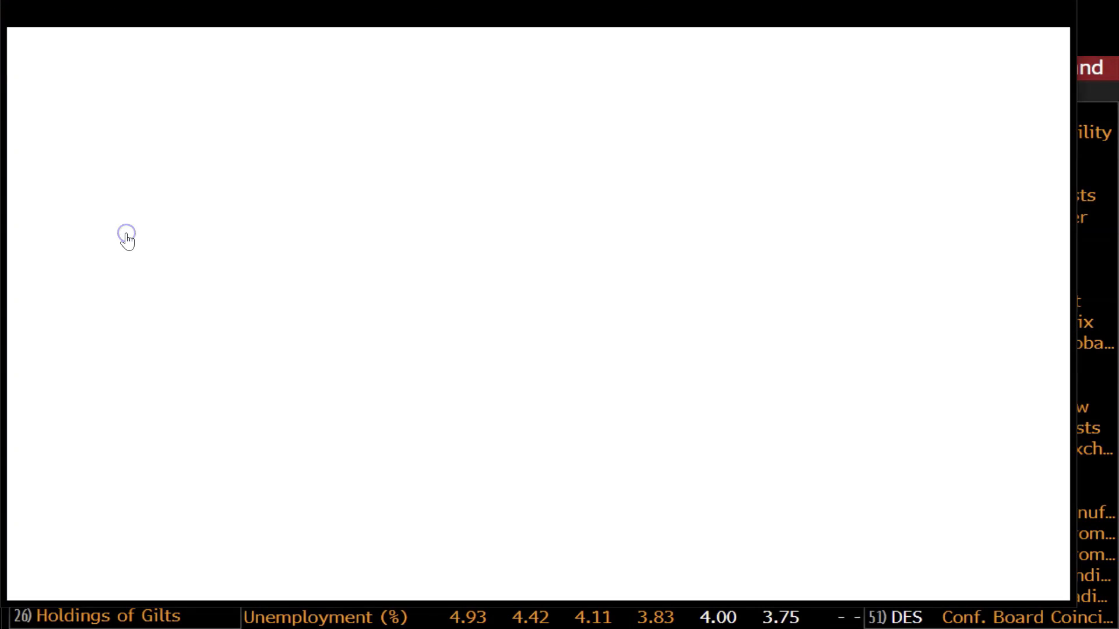
{"action": "left_click", "coordinate": [403, 210]}
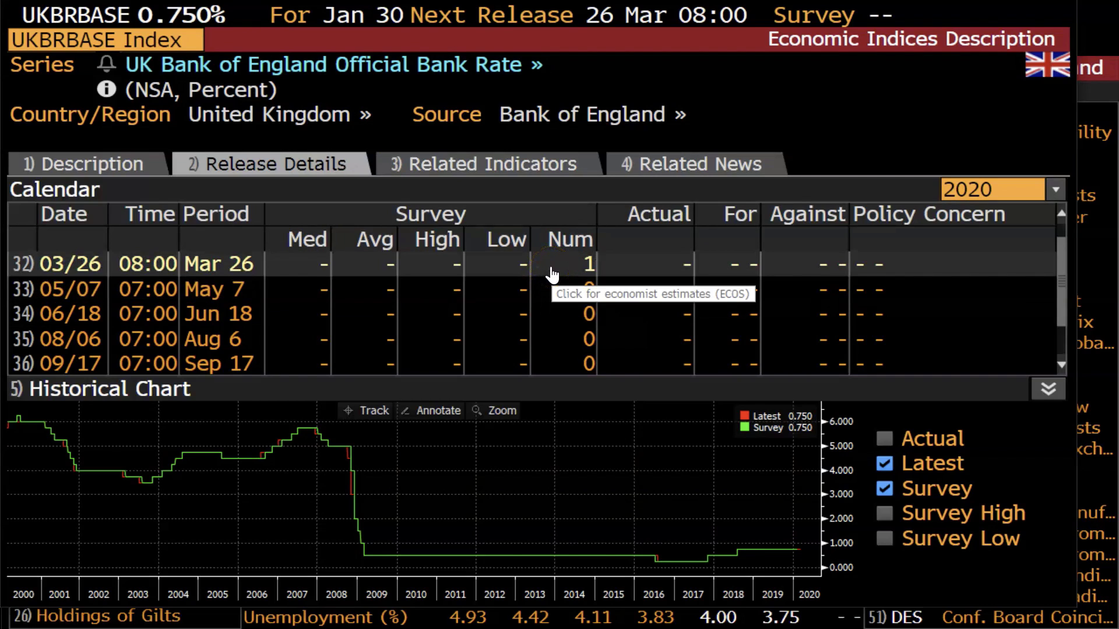
{"action": "left_click", "coordinate": [1053, 191]}
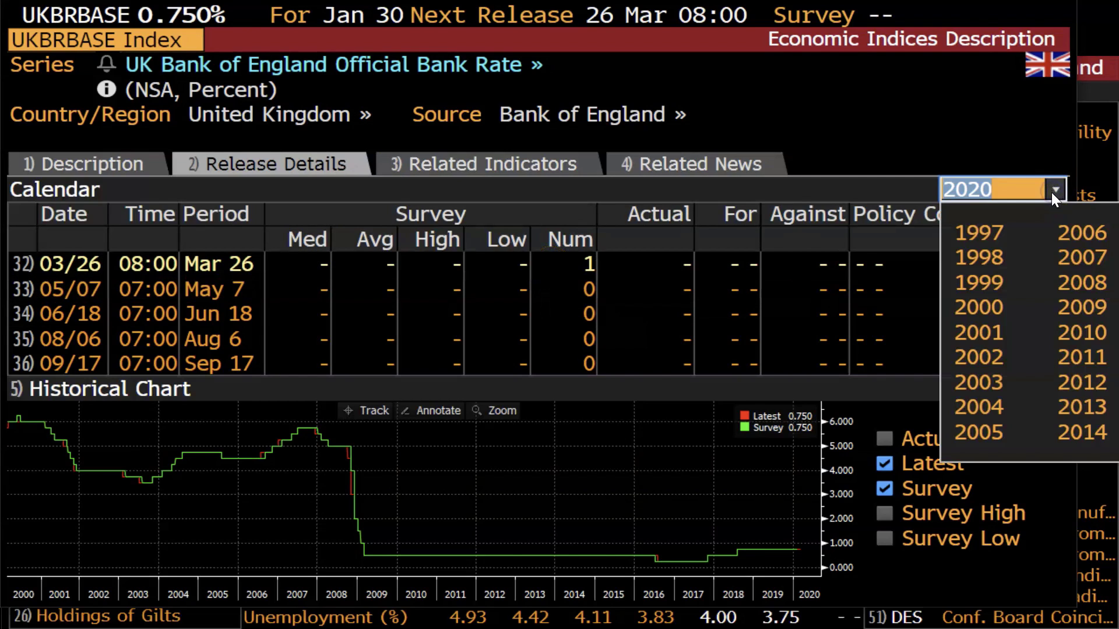
{"action": "left_click", "coordinate": [1072, 209]}
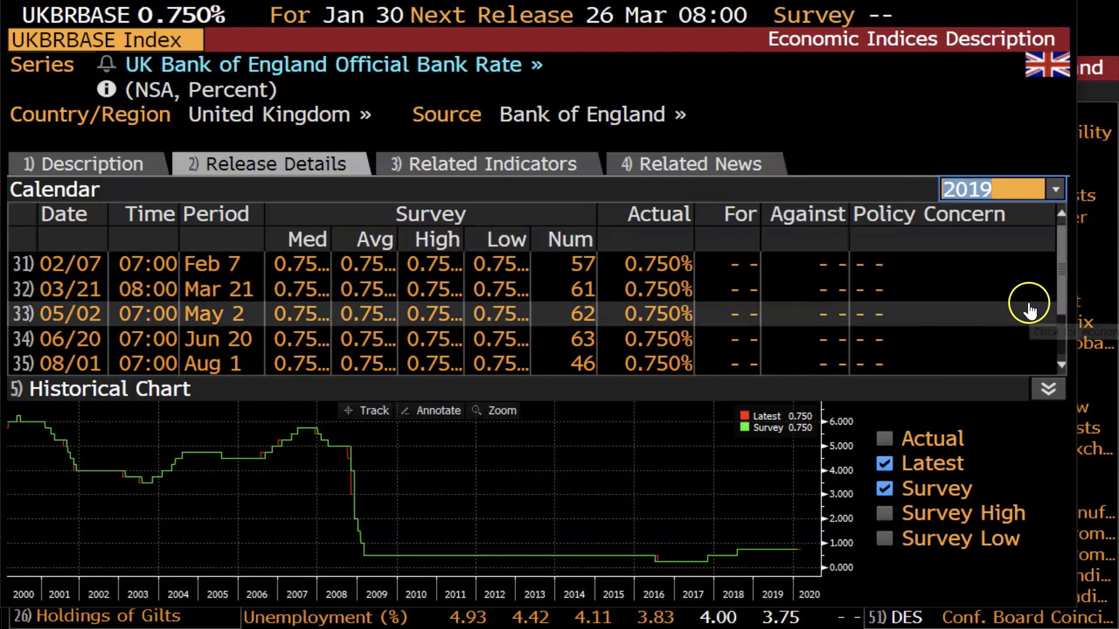
{"action": "left_click_drag", "start_coordinate": [1062, 264], "coordinate": [1084, 243]}
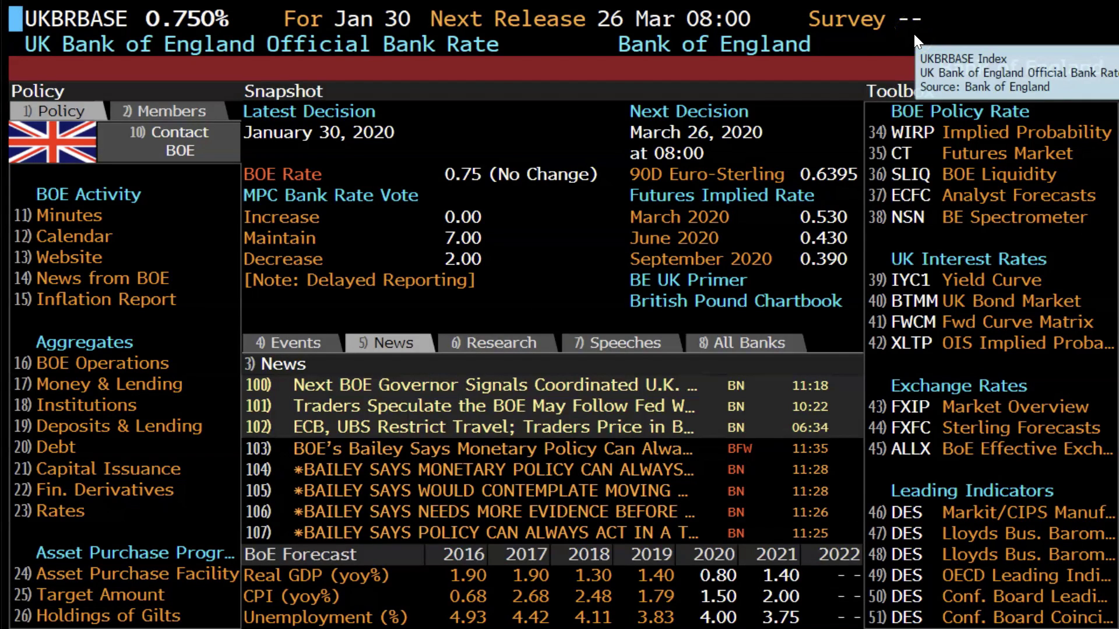
Look up "BANK OF ENGLAND" and open the news feed for the Bank of England topic
{"action": "type", "text": "BANK OF EN"}
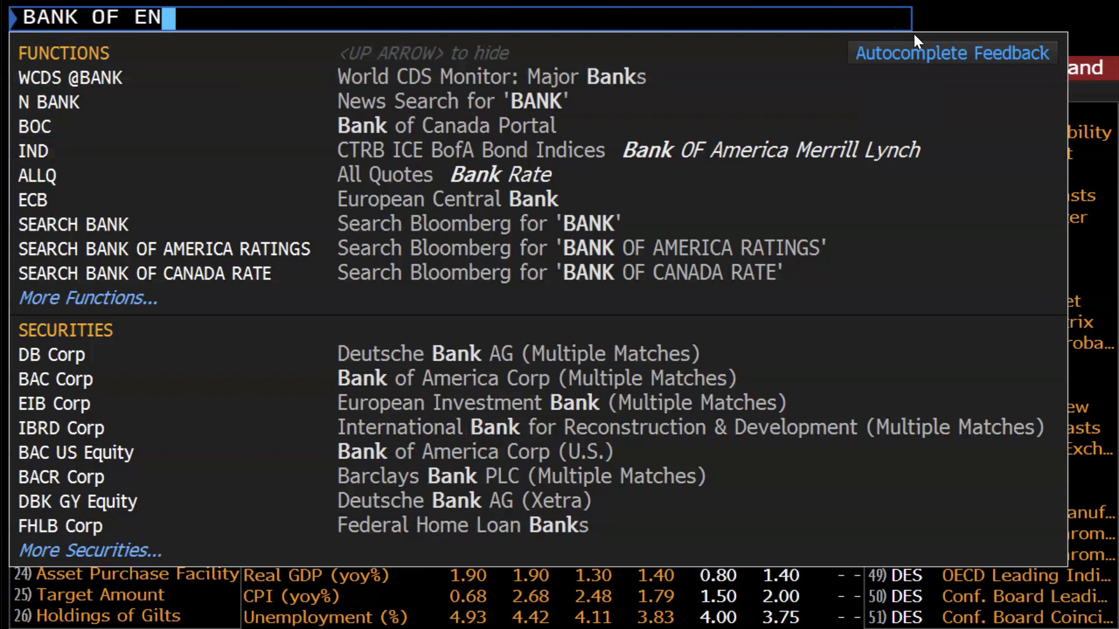
{"action": "type", "text": "GLAND"}
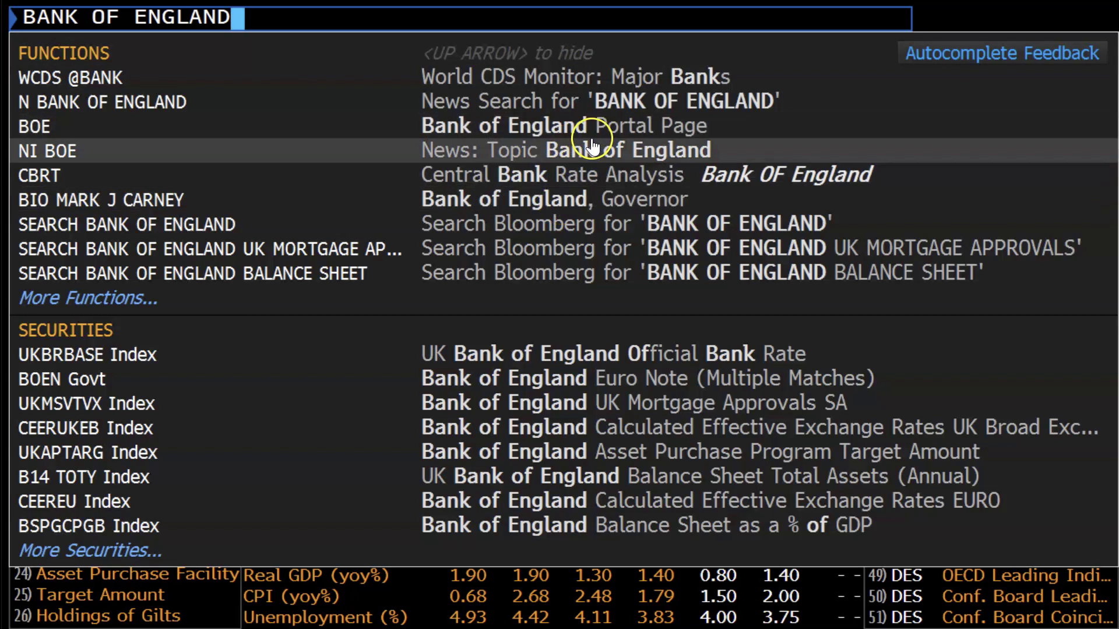
{"action": "left_click", "coordinate": [726, 148]}
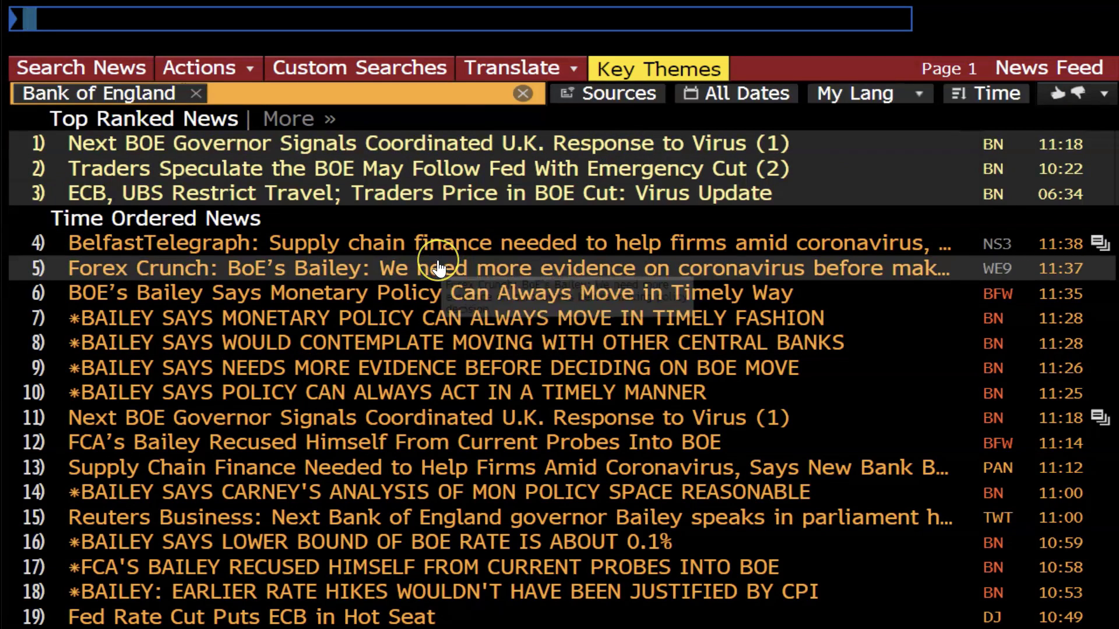
Look up "BANK OF ENGLAND" again and open the biography profile of its governor
{"action": "type", "text": "BANK OF ENGLAND"}
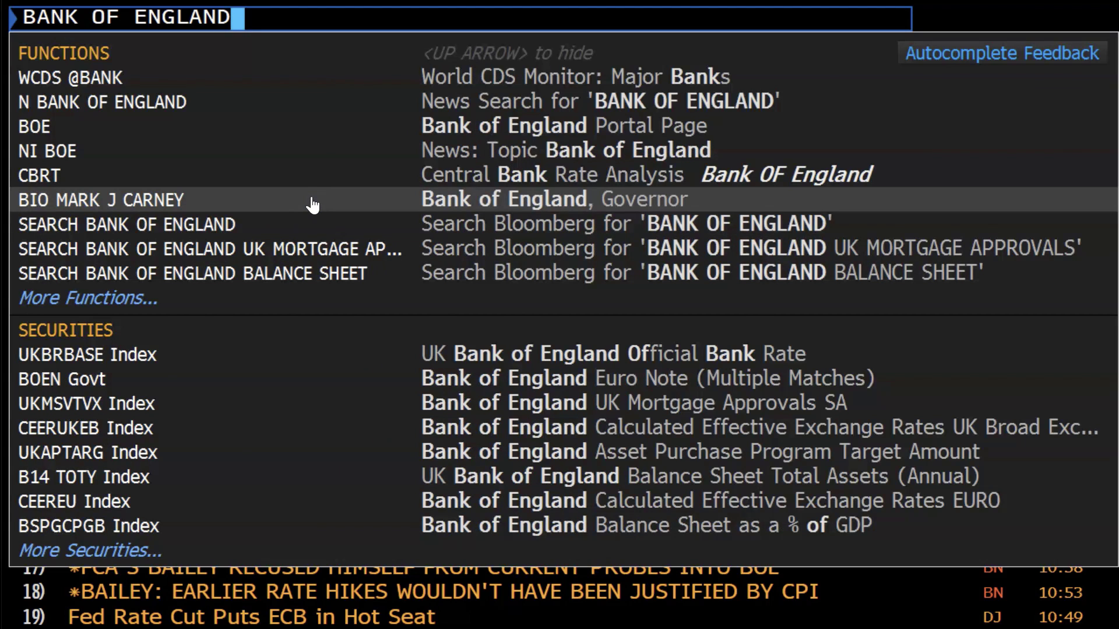
{"action": "left_click", "coordinate": [313, 204]}
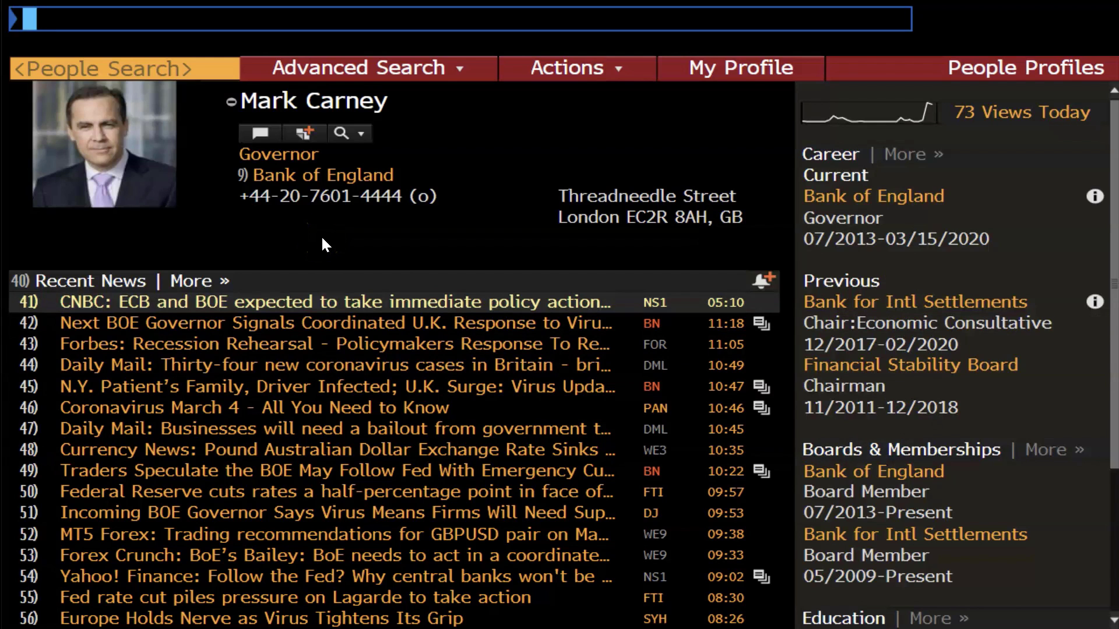
Search for "BANK OF ENGLAND", review the matching functions and securities, and return to the Bank of England portal page
{"action": "type", "text": "B"}
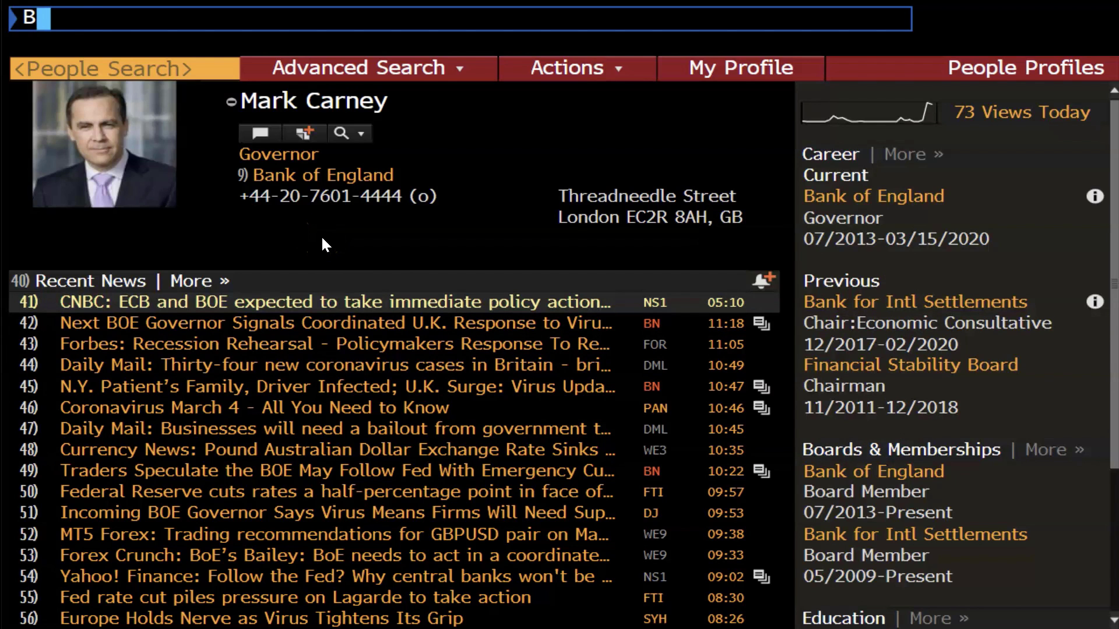
{"action": "type", "text": "ANK OF ENGLAND"}
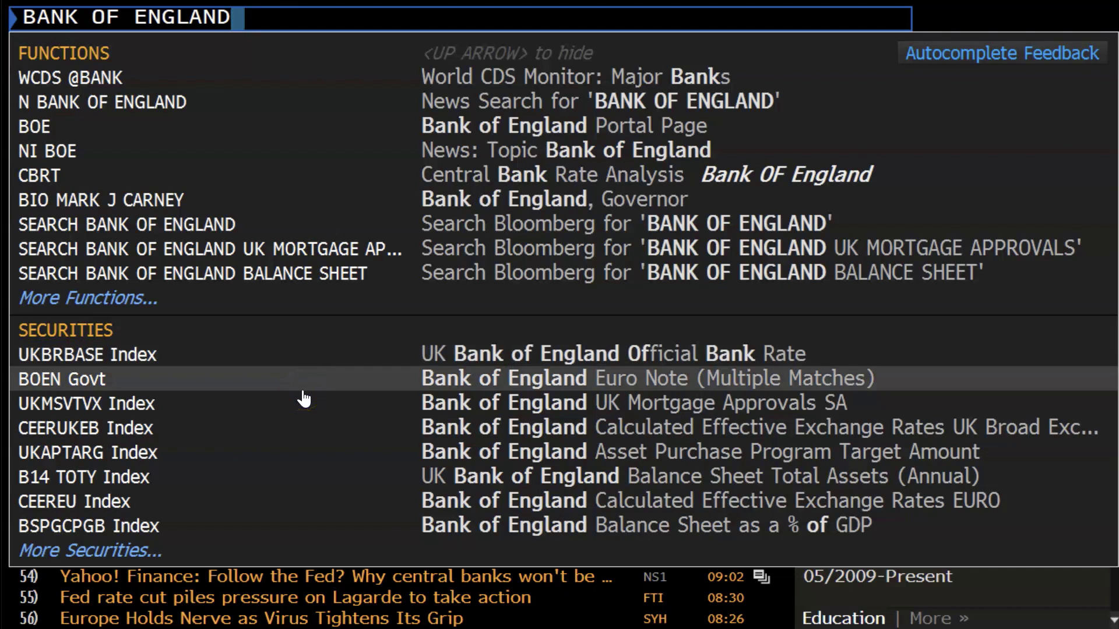
{"action": "left_click", "coordinate": [497, 386]}
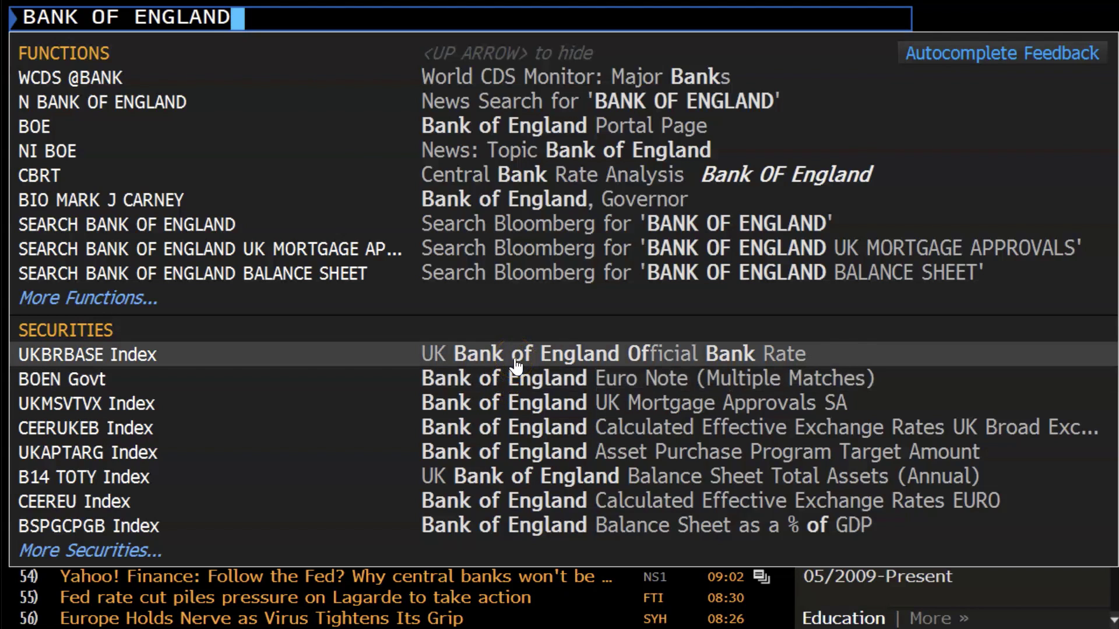
{"action": "left_click", "coordinate": [426, 127]}
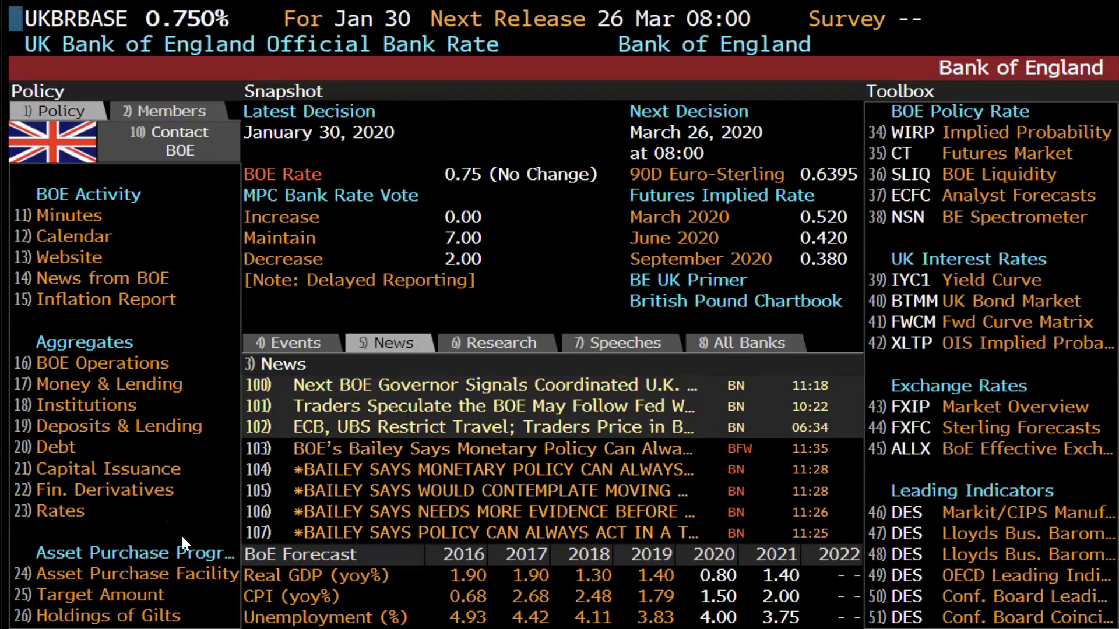
View the line chart of the Asset Purchase Program's Holdings of Gilts, inspect its recent level, and close it
{"action": "left_click", "coordinate": [163, 577]}
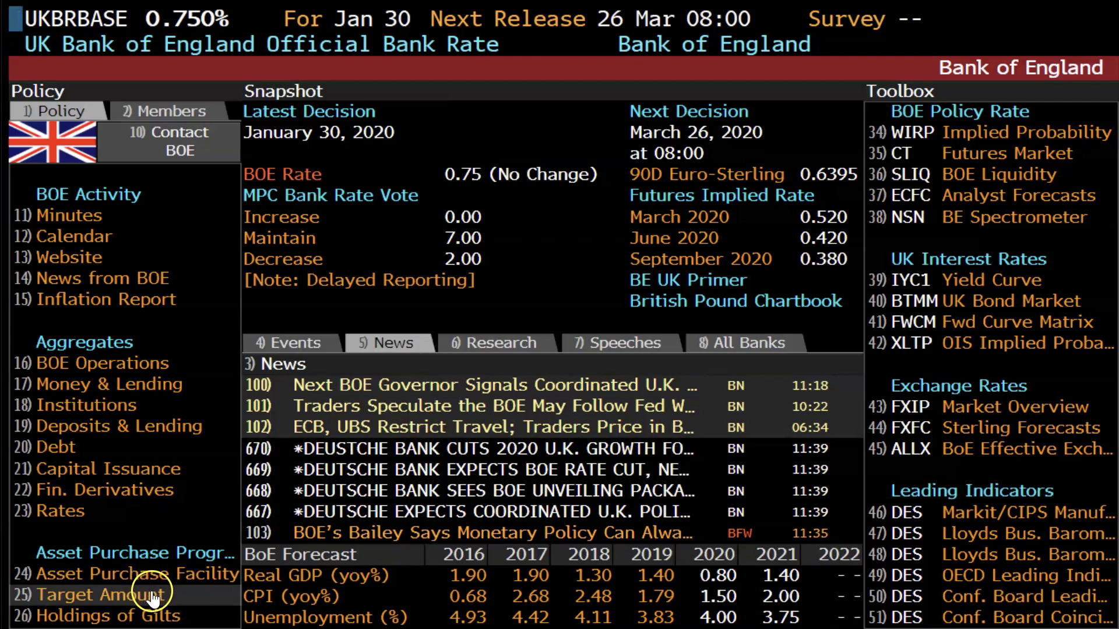
{"action": "left_click", "coordinate": [145, 613]}
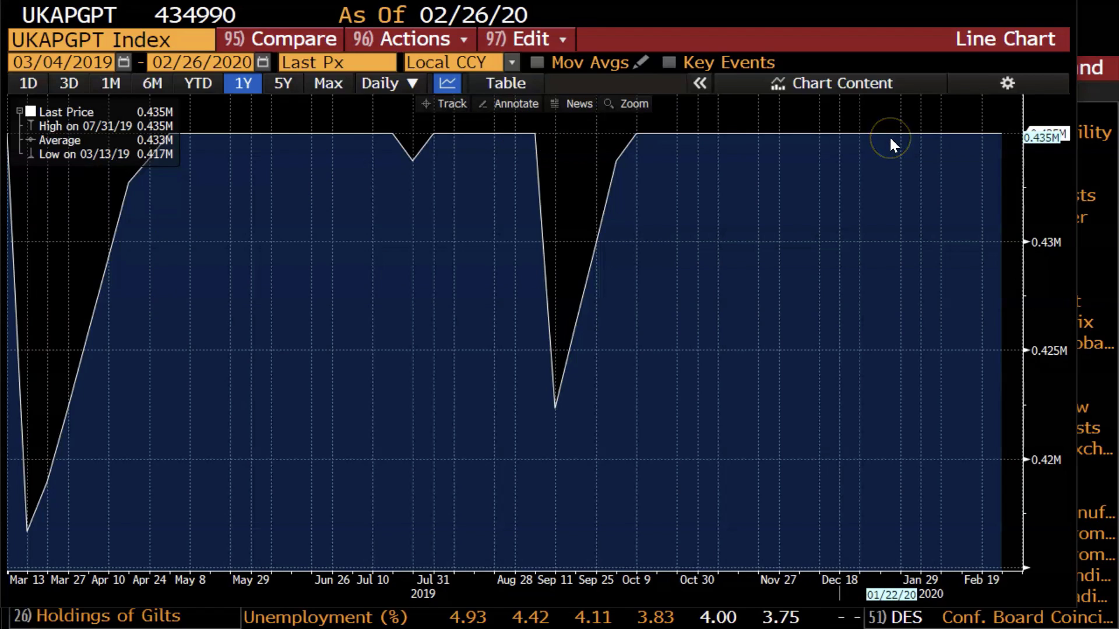
{"action": "left_click", "coordinate": [912, 133]}
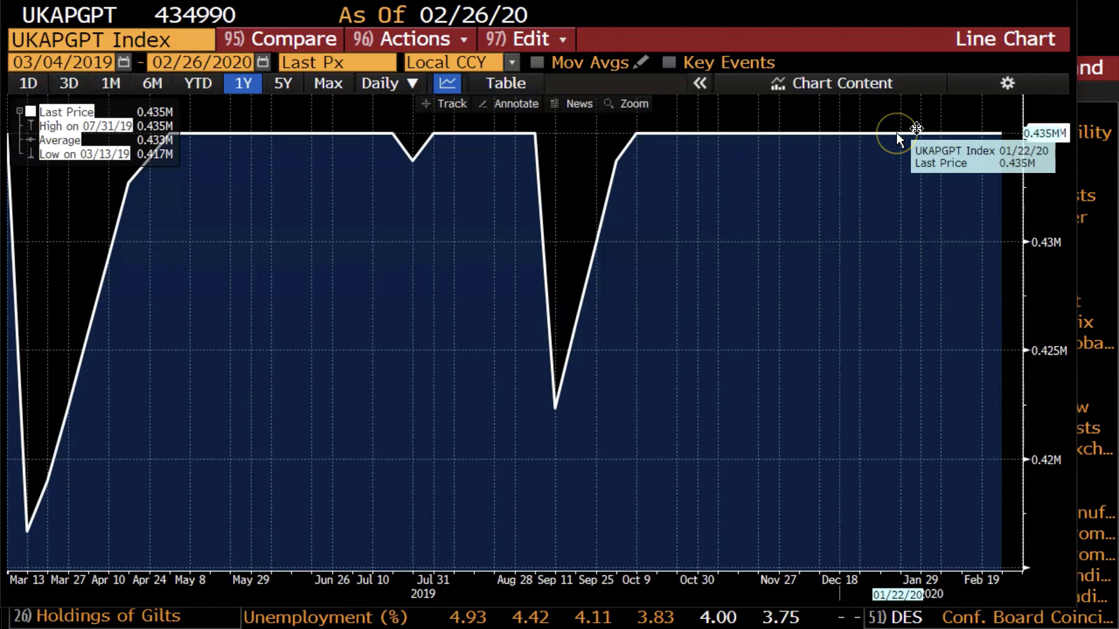
{"action": "key", "text": "Escape"}
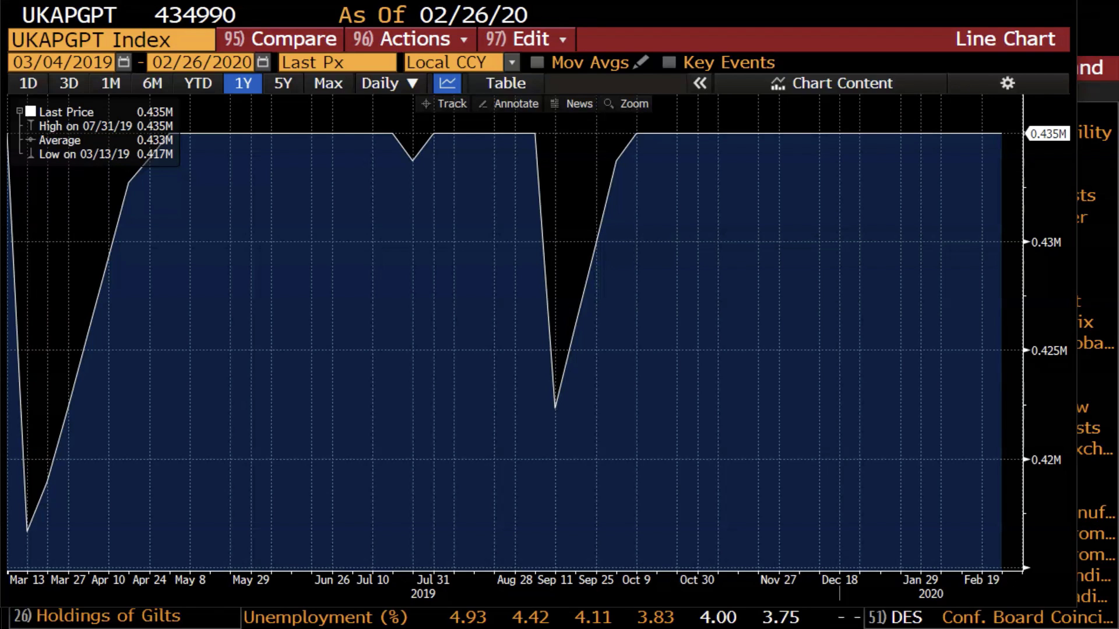
{"action": "left_click", "coordinate": [960, 44]}
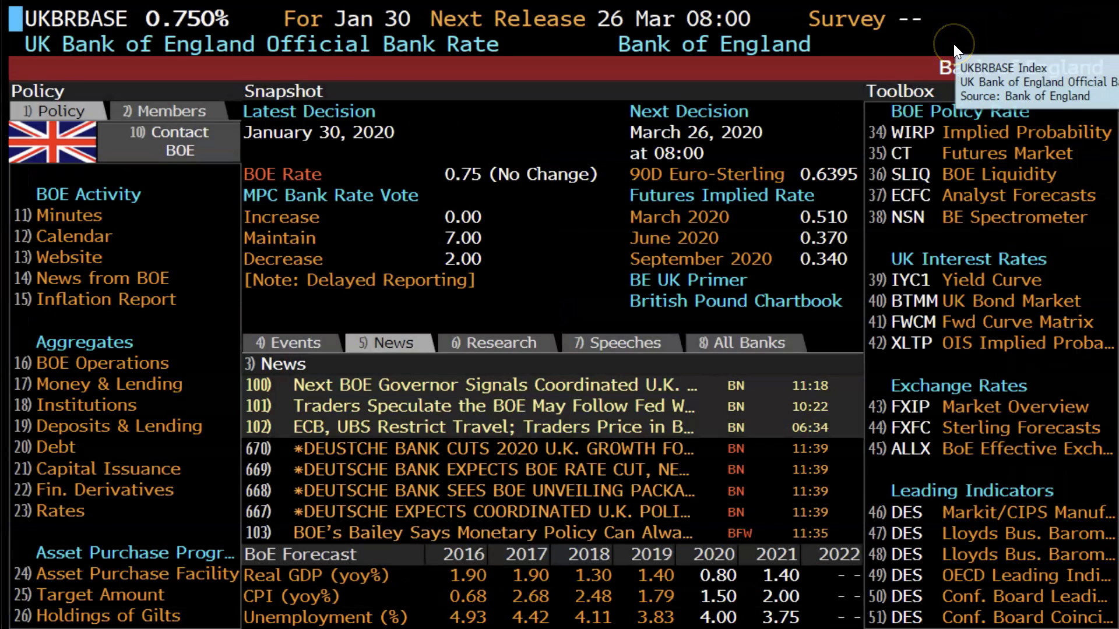
Look up the UKAPGPT Index and review the description of the Bank of England Gilt Purchase Operation Cumulative Total
{"action": "type", "text": "UKAP"}
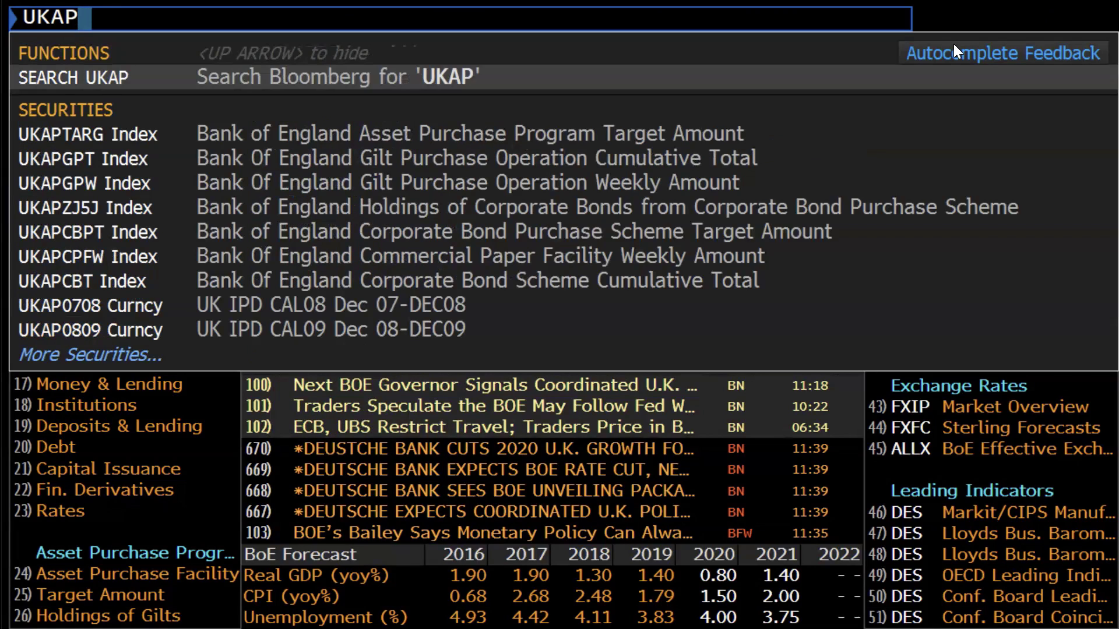
{"action": "type", "text": "GP"}
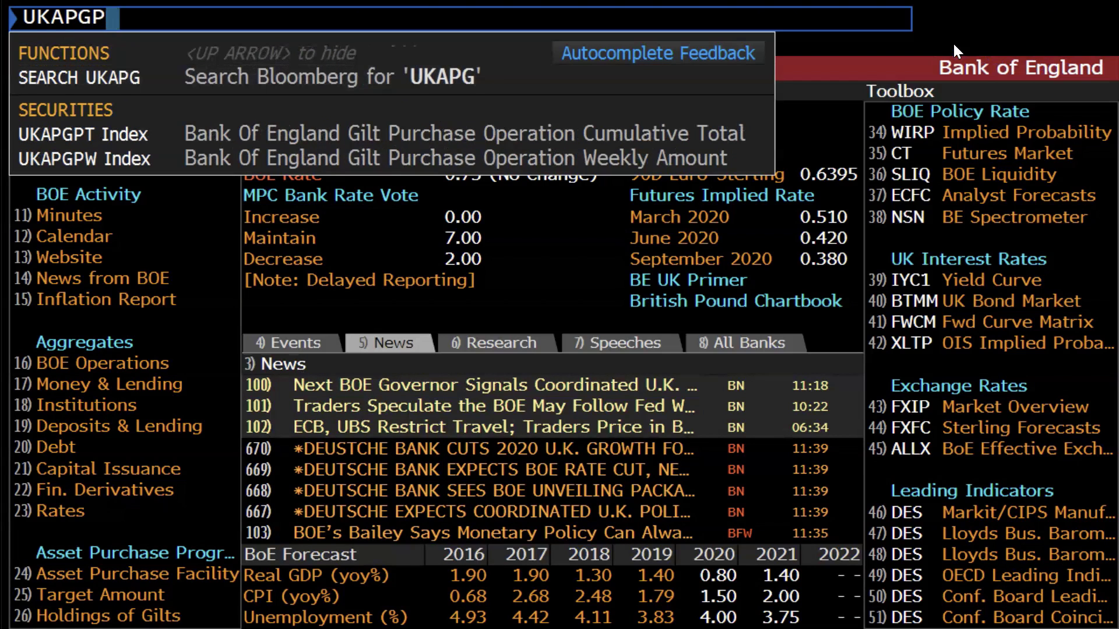
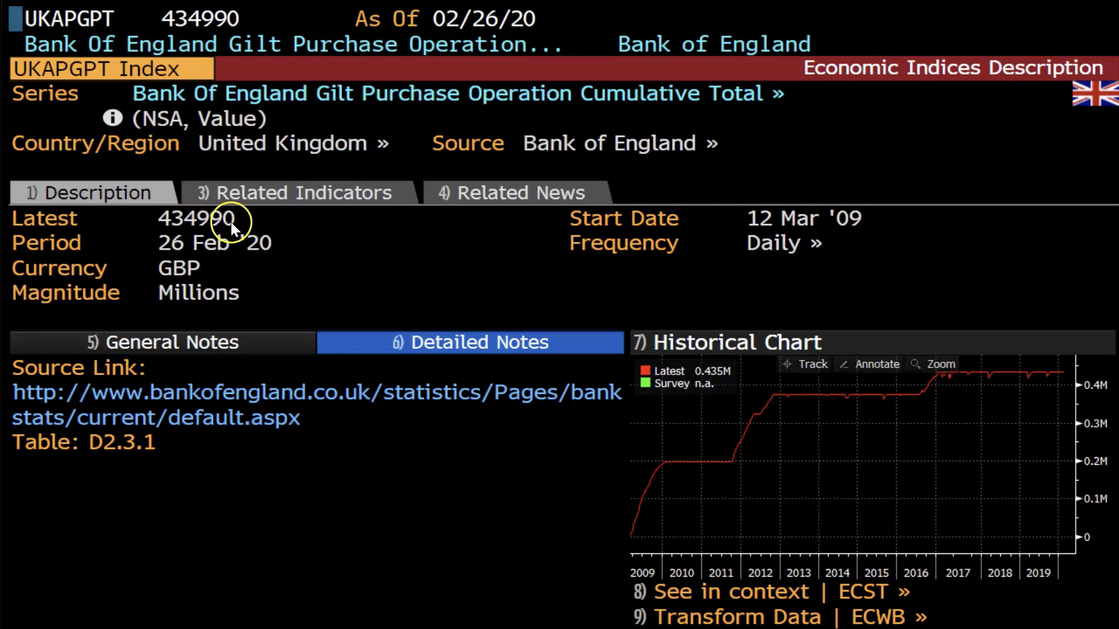
{"action": "left_click", "coordinate": [230, 290]}
{"action": "left_click", "coordinate": [192, 230]}
Look up "BOE" to return to the Bank of England portal page and open its Inflation Report web page
{"action": "type", "text": "BOE"}
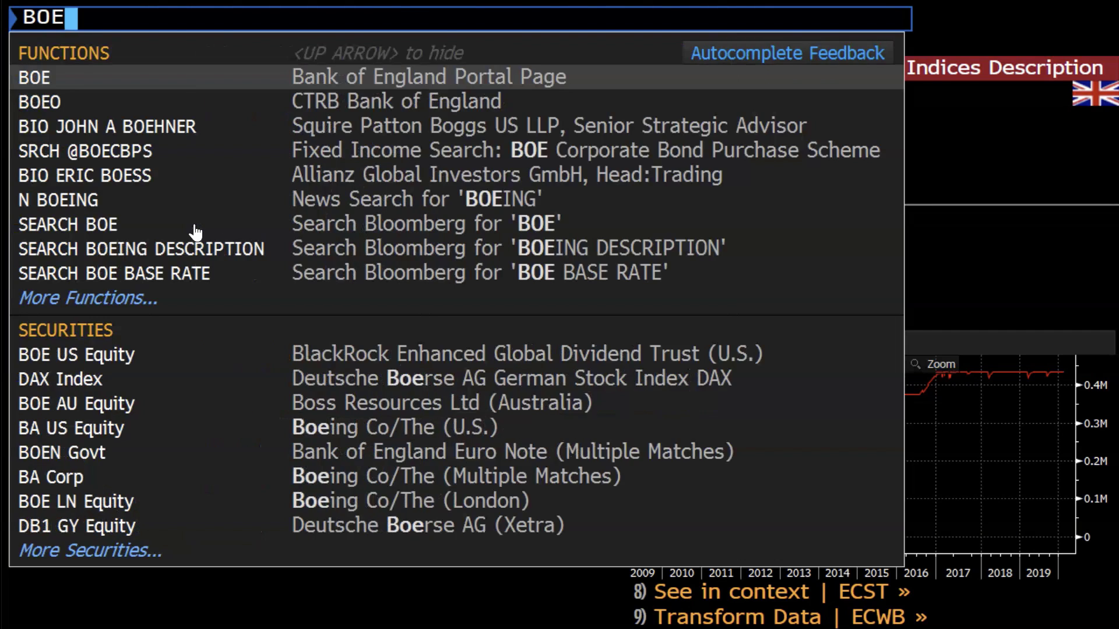
{"action": "left_click", "coordinate": [188, 225]}
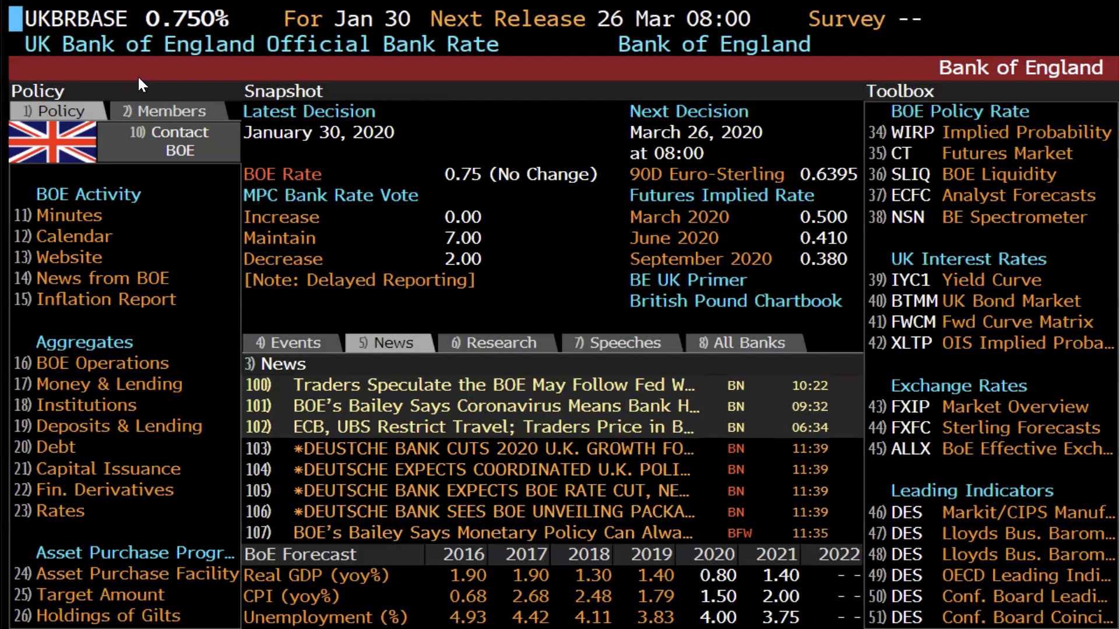
{"action": "left_click", "coordinate": [169, 309]}
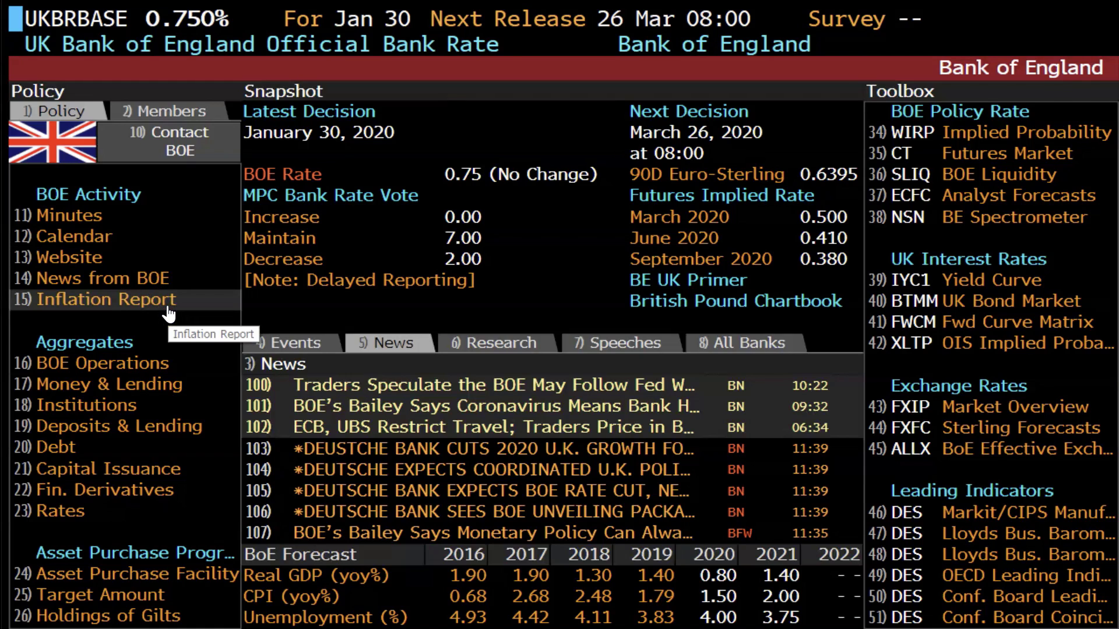
{"action": "left_click", "coordinate": [168, 308]}
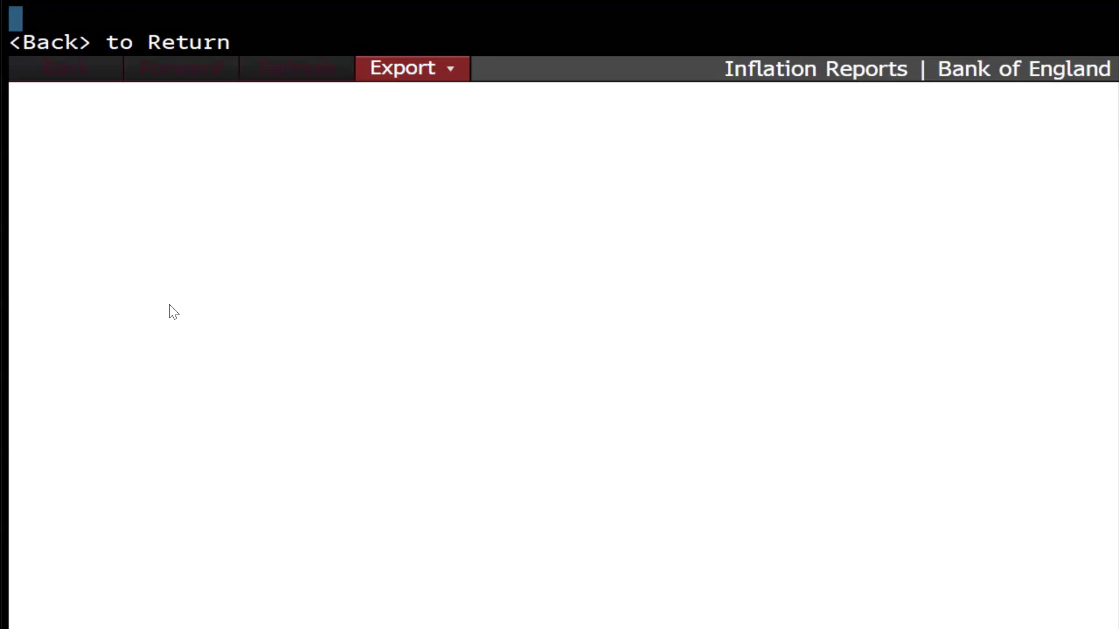
{"action": "left_click", "coordinate": [371, 376]}
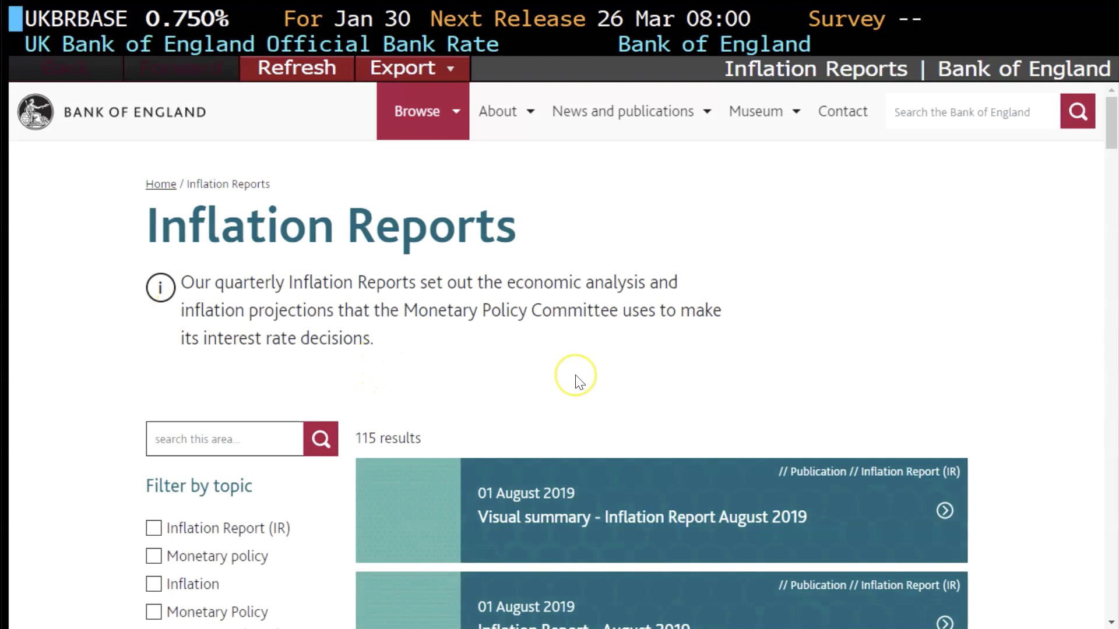
Open "Visual summary - Inflation Report August 2019" and read its nutshell summary and the interest rate decision section
{"action": "left_click", "coordinate": [401, 514]}
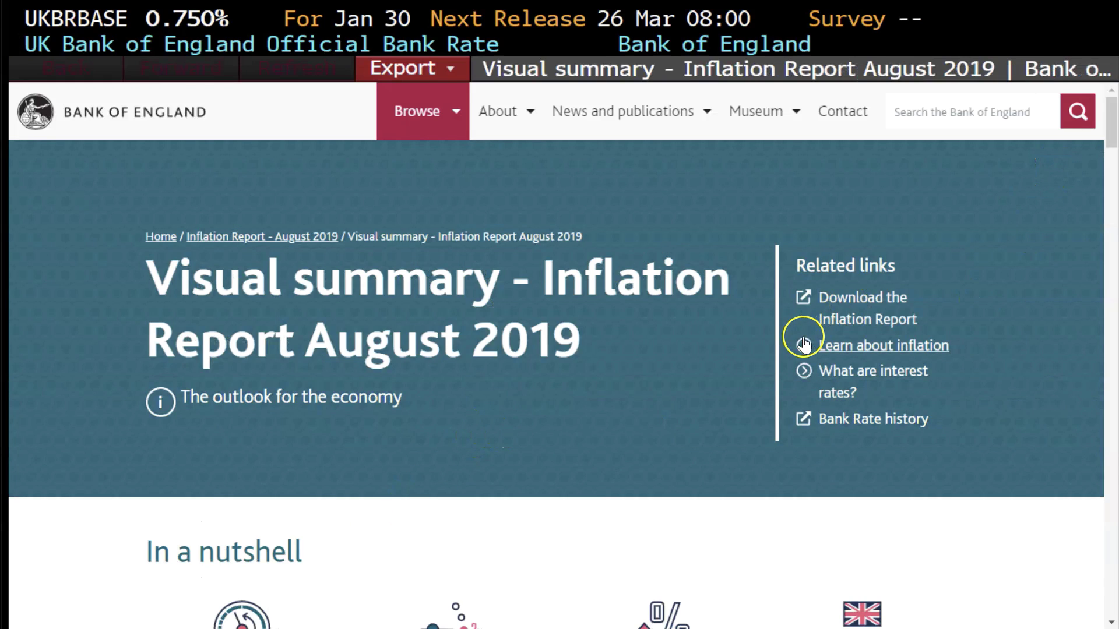
{"action": "scroll", "coordinate": [648, 422], "scroll_direction": "down", "scroll_amount": 5}
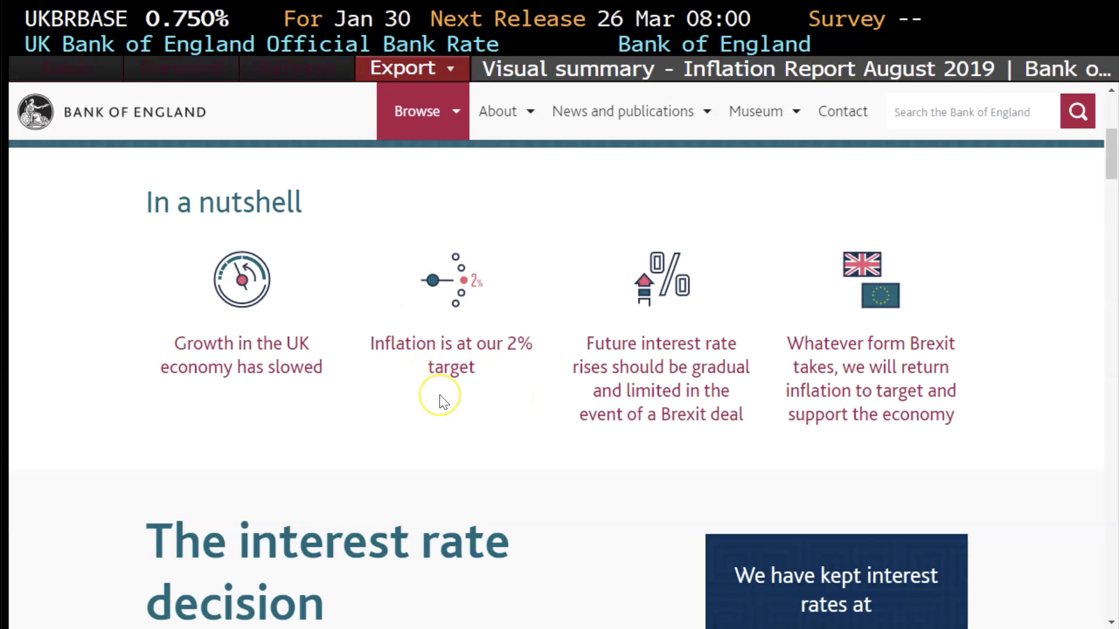
{"action": "scroll", "coordinate": [440, 400], "scroll_direction": "down", "scroll_amount": 3}
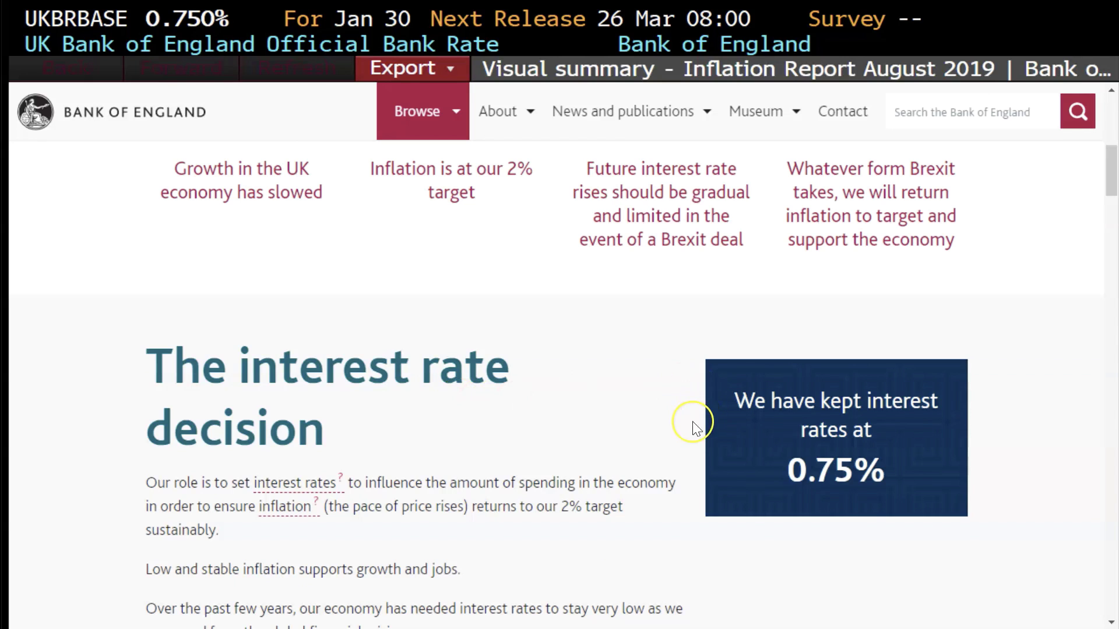